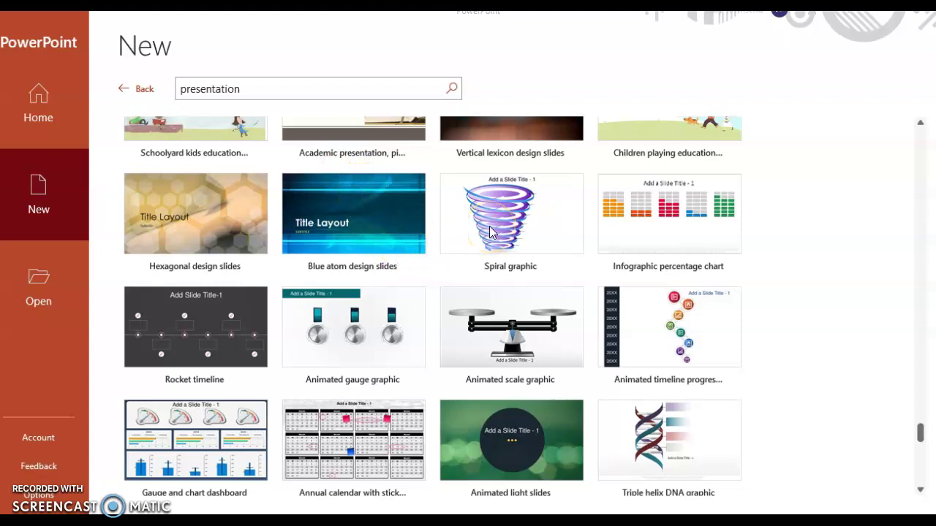
- Create a new presentation from the Rocket timeline template
click(181, 339)
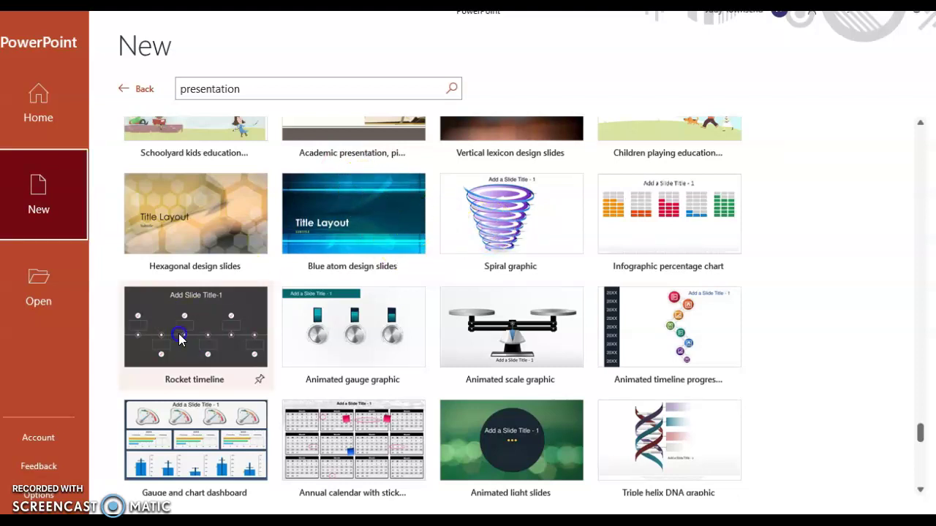
click(180, 339)
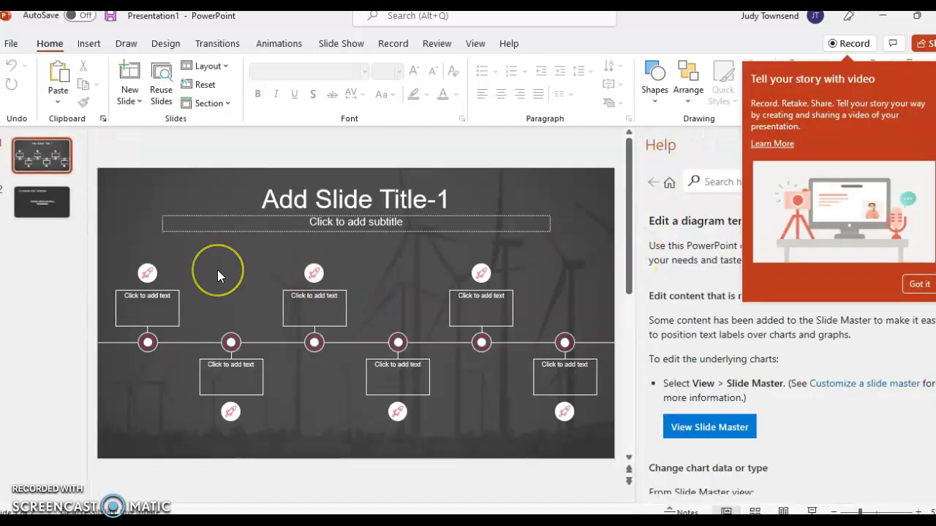
- Scroll the slide pane and select the timeline title slide
scroll(217, 272, down, 1)
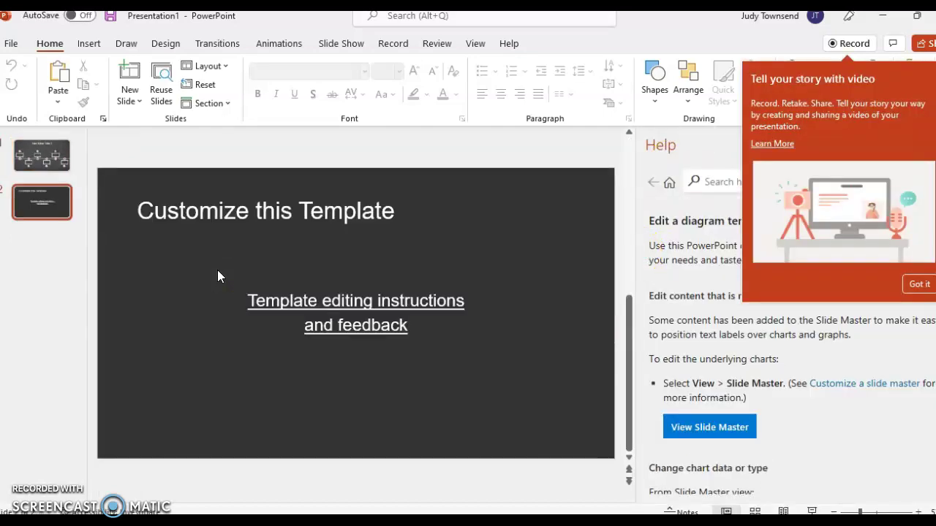
click(40, 151)
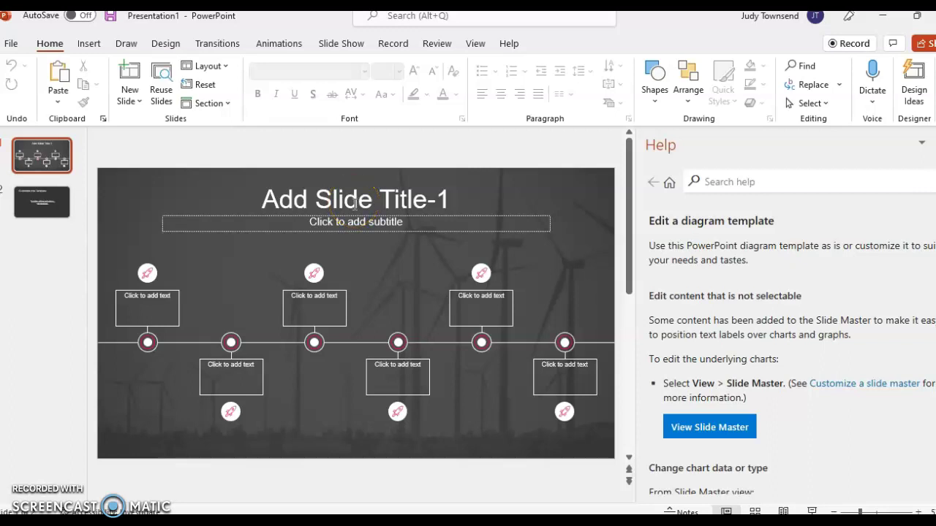
- Show the Customize this Template slide and browse the Shapes gallery without adding a shape
click(43, 205)
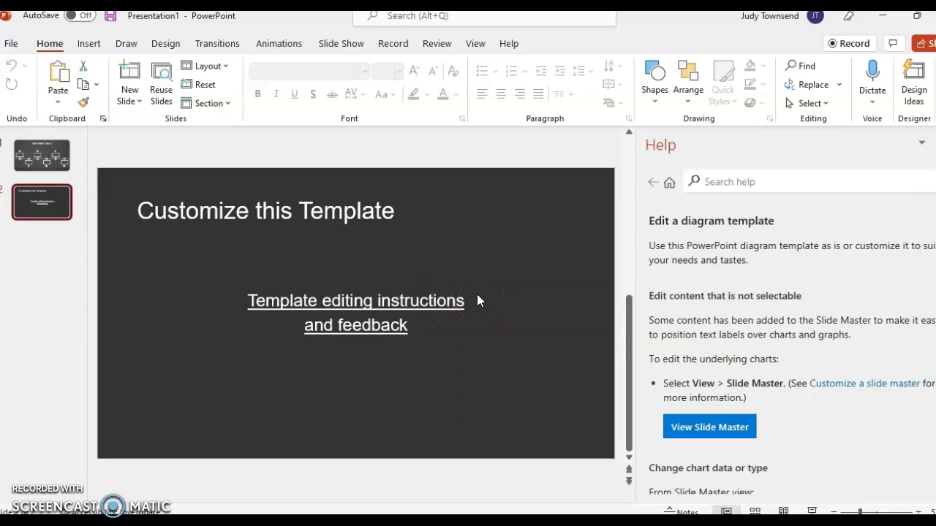
click(655, 93)
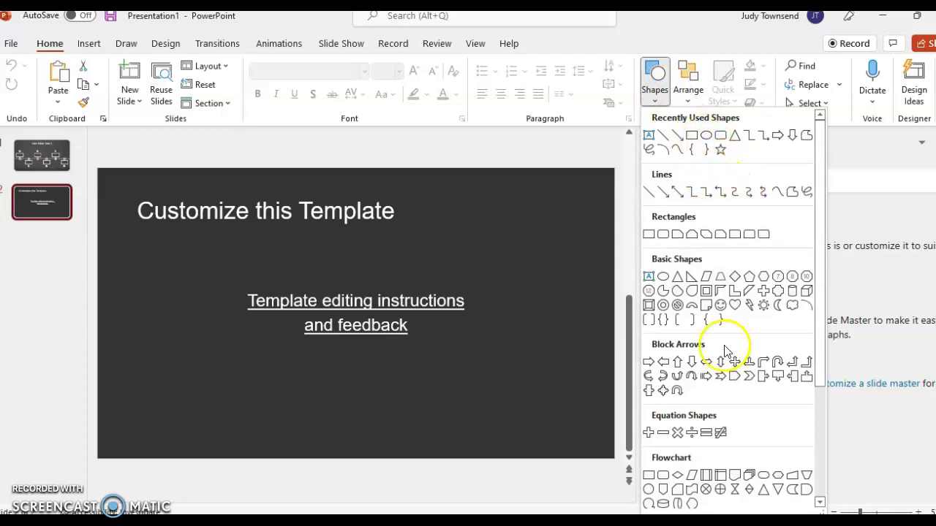
scroll(724, 347, down, 3)
scroll(723, 346, up, 3)
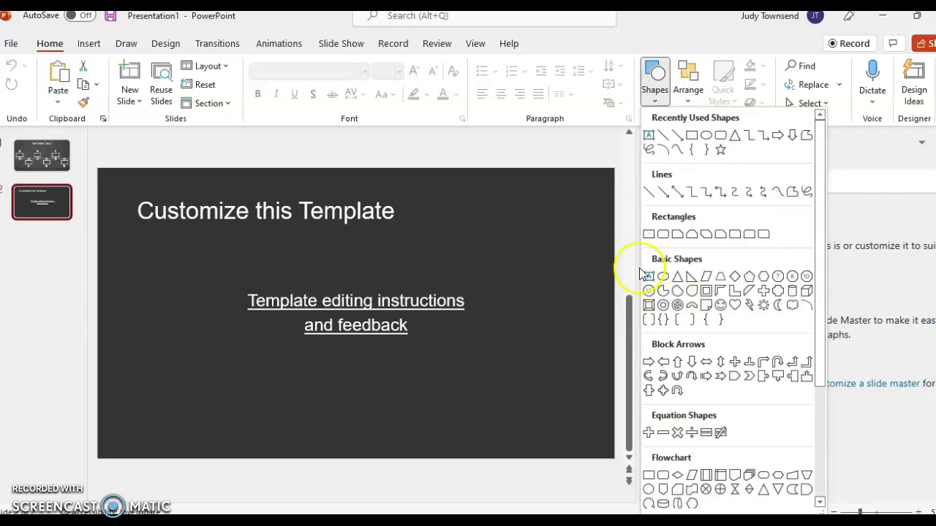
click(646, 77)
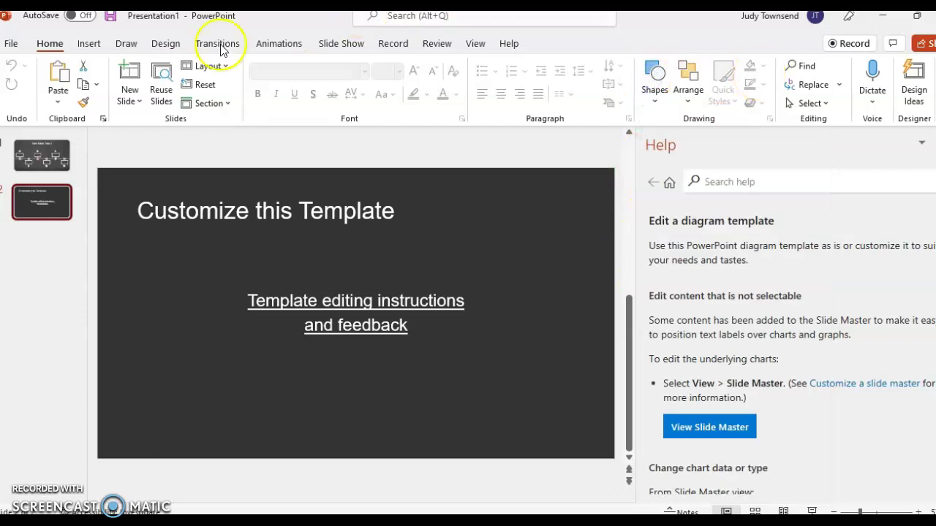
- Pick the medical team photo from Insert > Pictures > Stock Images
click(88, 44)
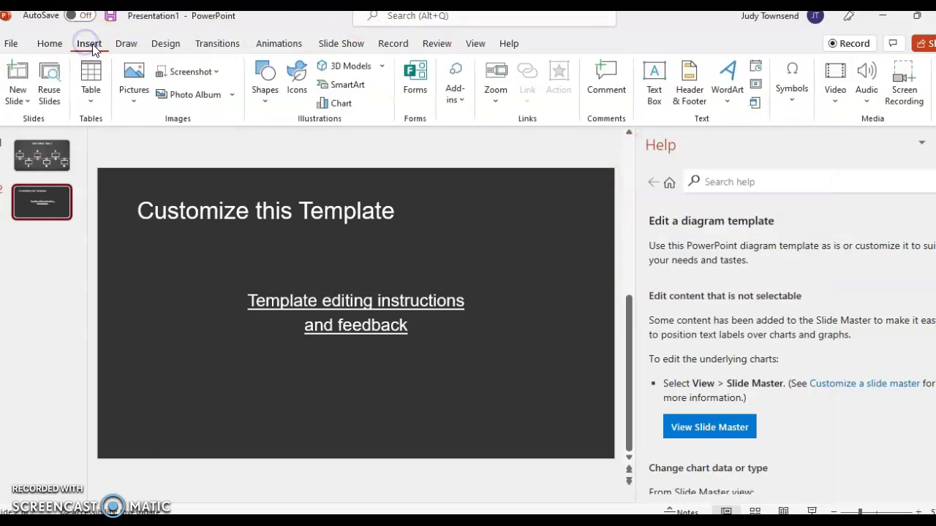
click(133, 99)
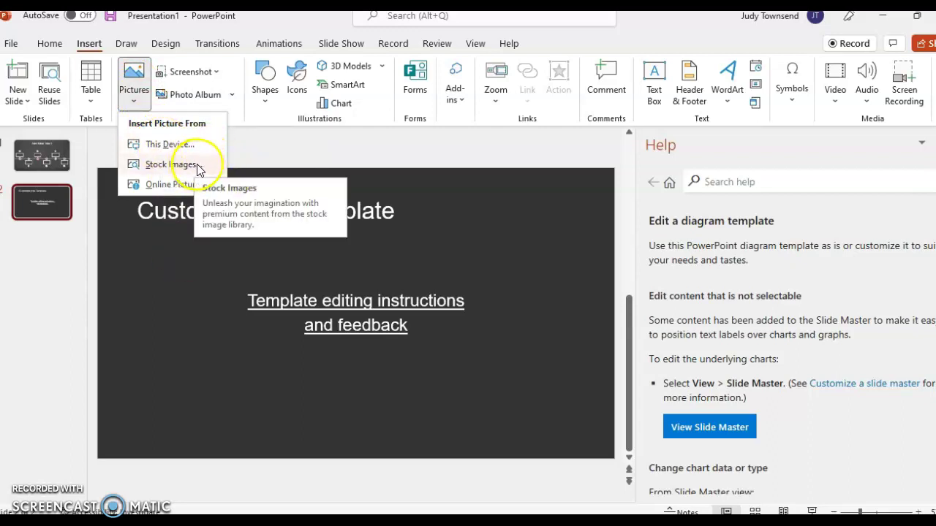
click(187, 281)
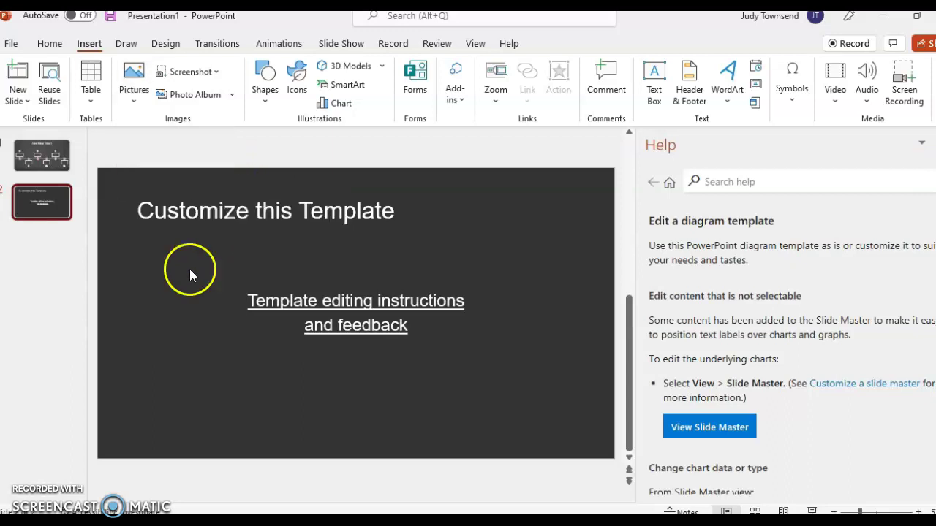
click(134, 99)
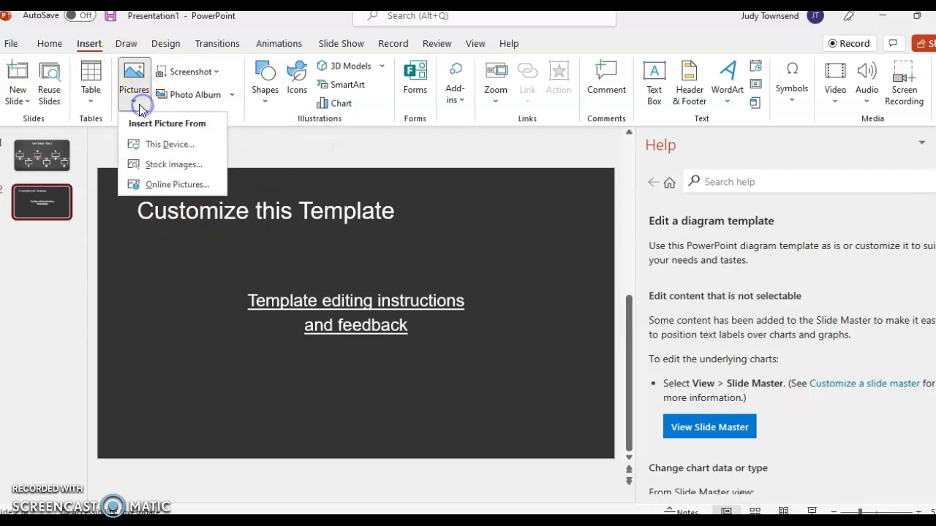
click(162, 165)
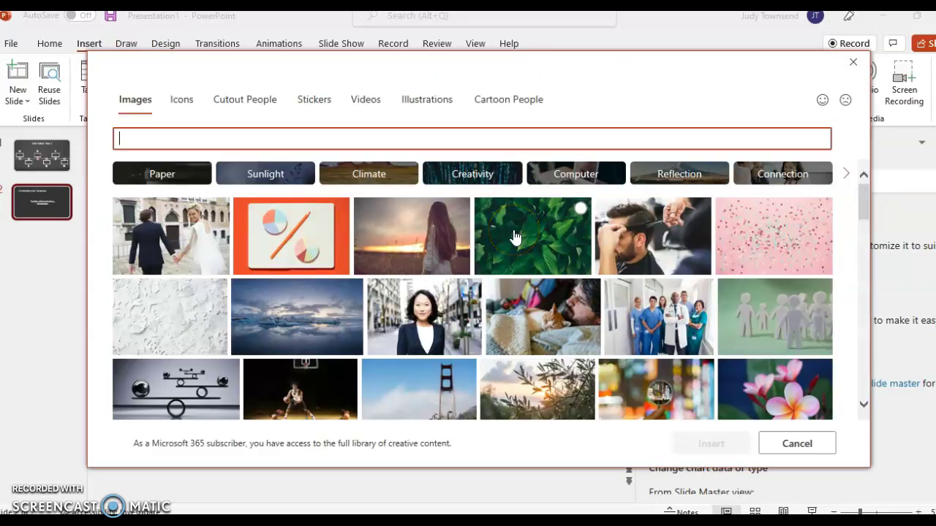
click(629, 307)
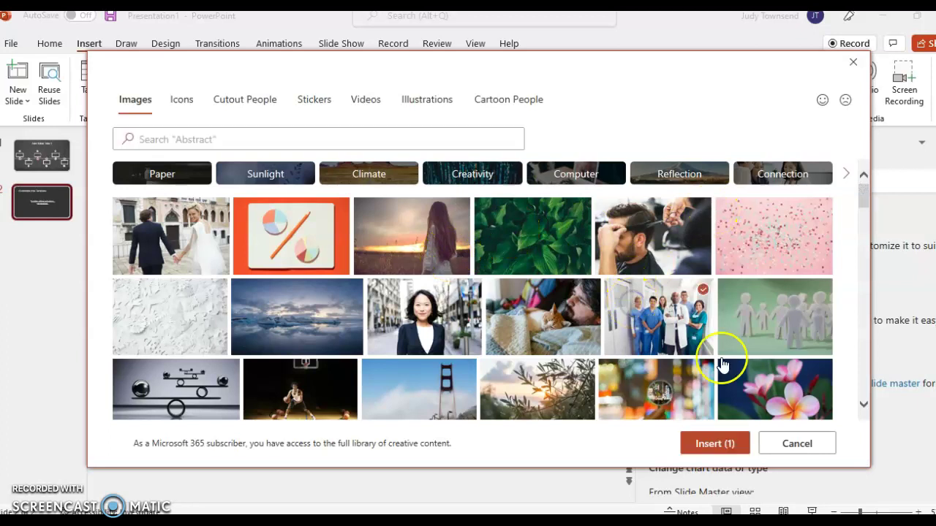
- Insert the medical team photo, shrink it to 4.76 by 3.34 inches, and place it below the title
click(707, 443)
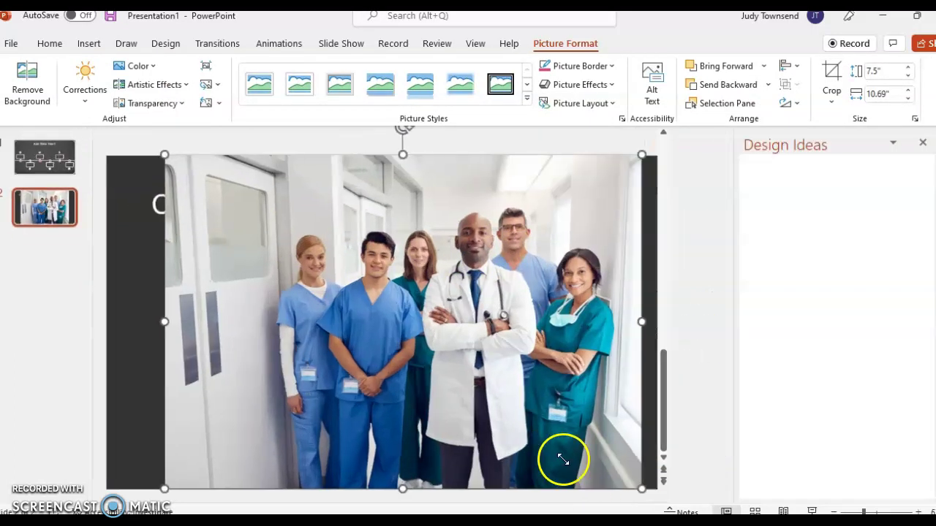
drag(560, 455, 445, 355)
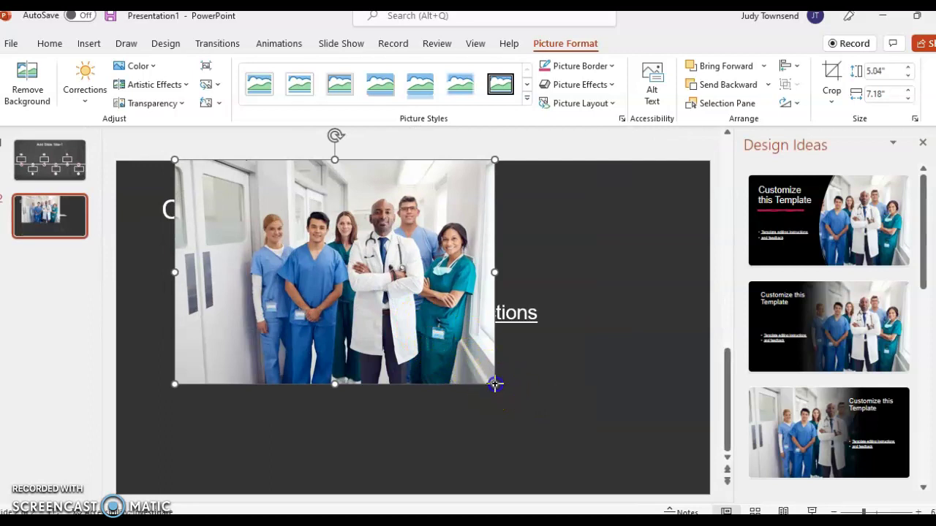
drag(495, 384, 387, 310)
drag(325, 290, 249, 295)
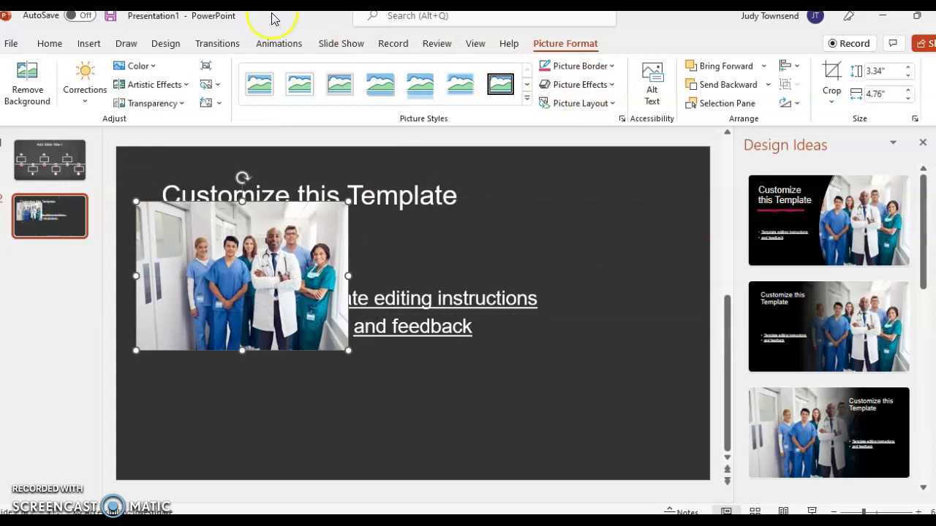
click(89, 43)
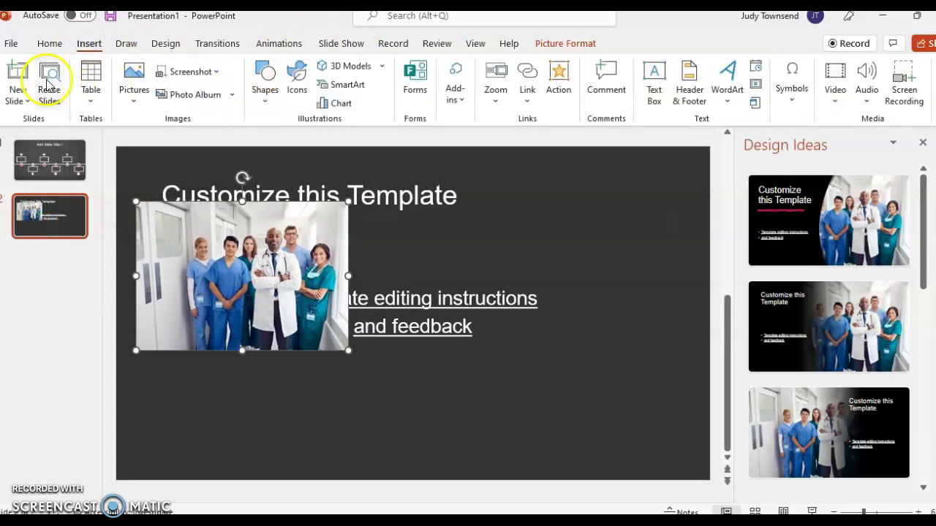
- Delete the template's link text and move the empty text box below the picture
click(648, 94)
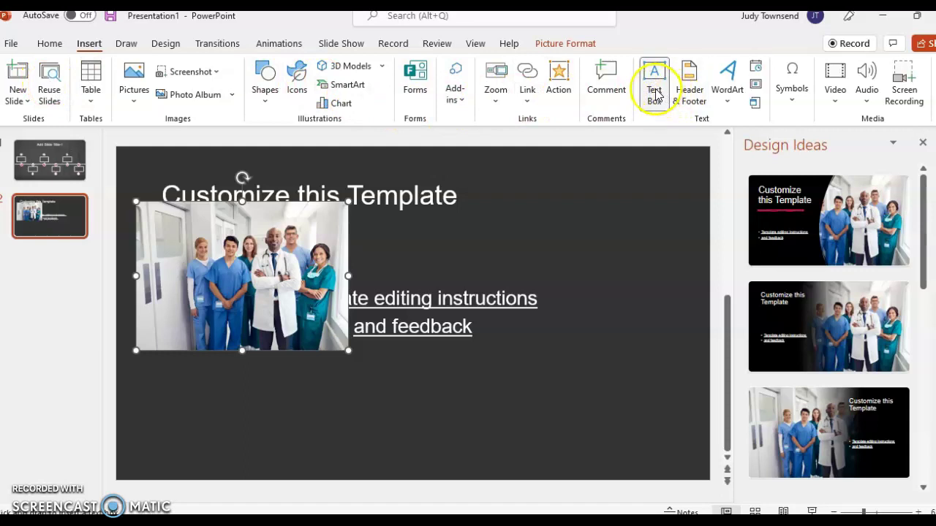
click(654, 94)
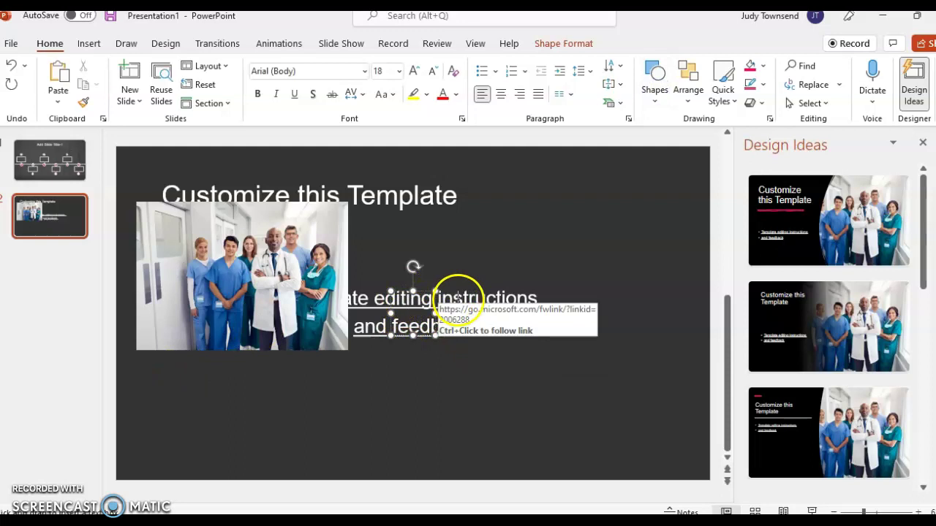
click(421, 342)
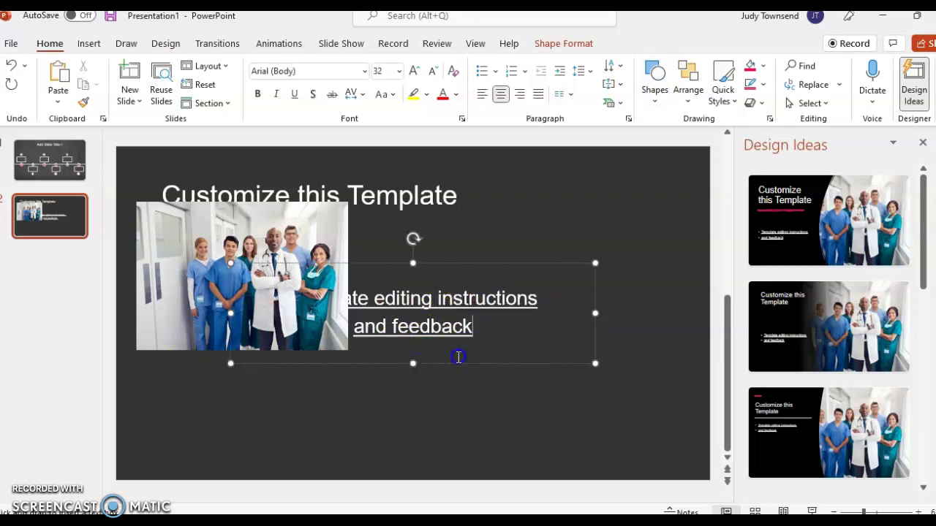
drag(473, 328, 277, 294)
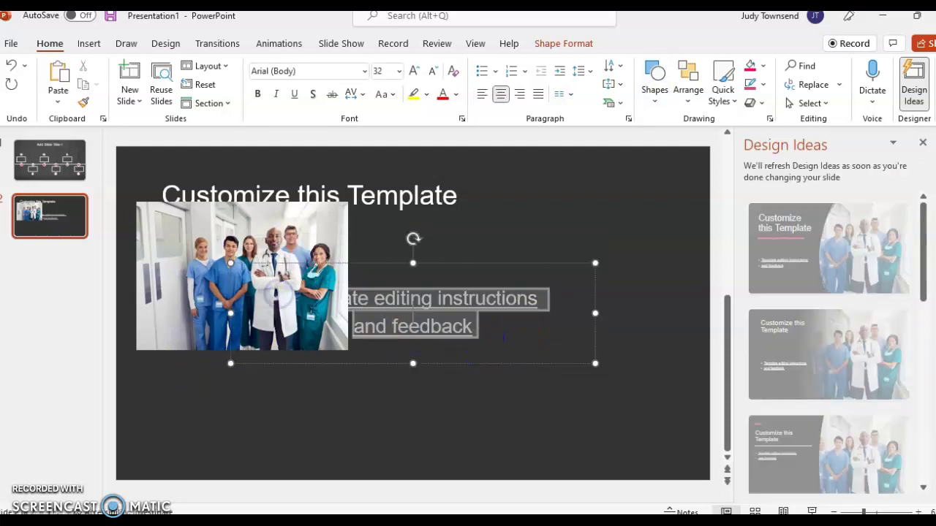
key(Delete)
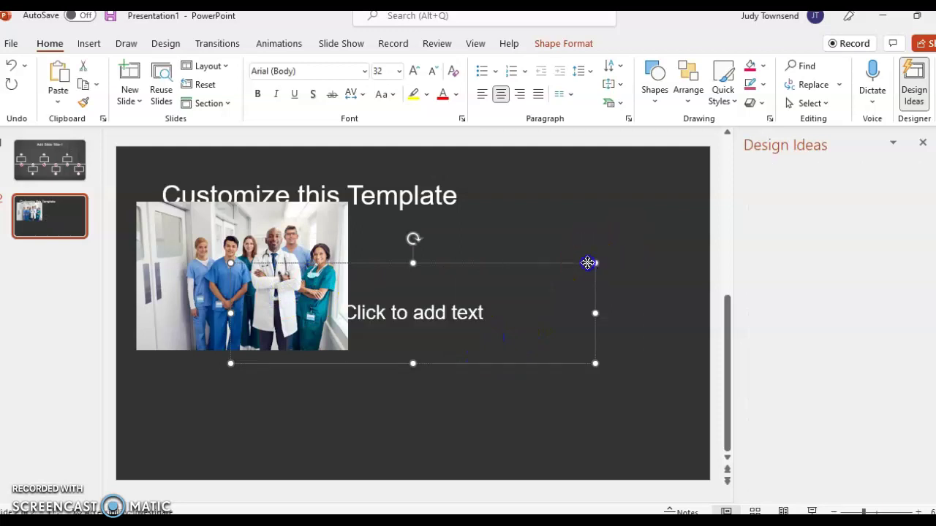
drag(591, 263, 487, 364)
- Type the caption 'Add information about the Alamo and the important figure'
click(403, 409)
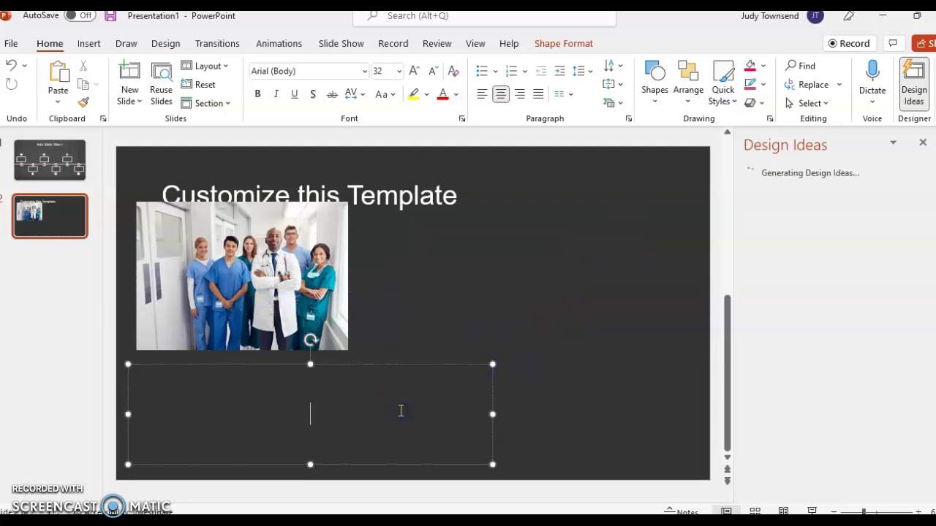
text(Ad)
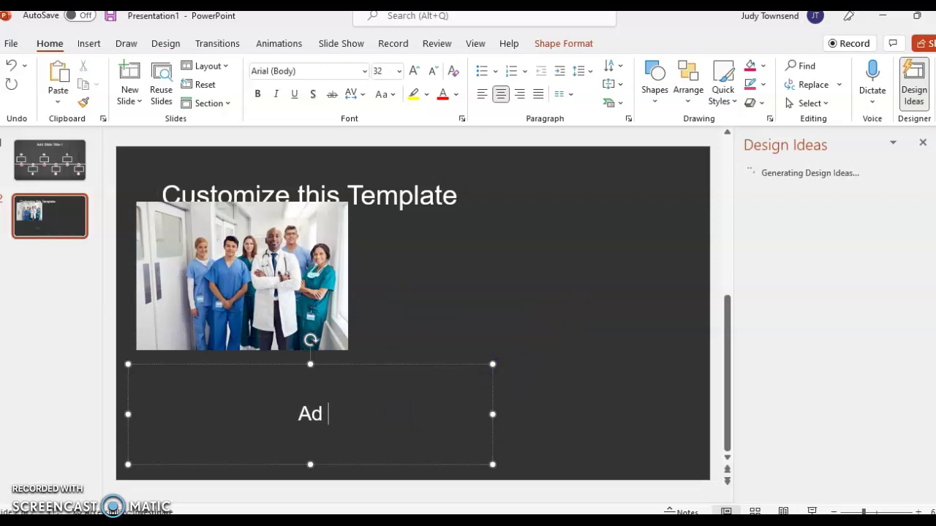
text(d informatio)
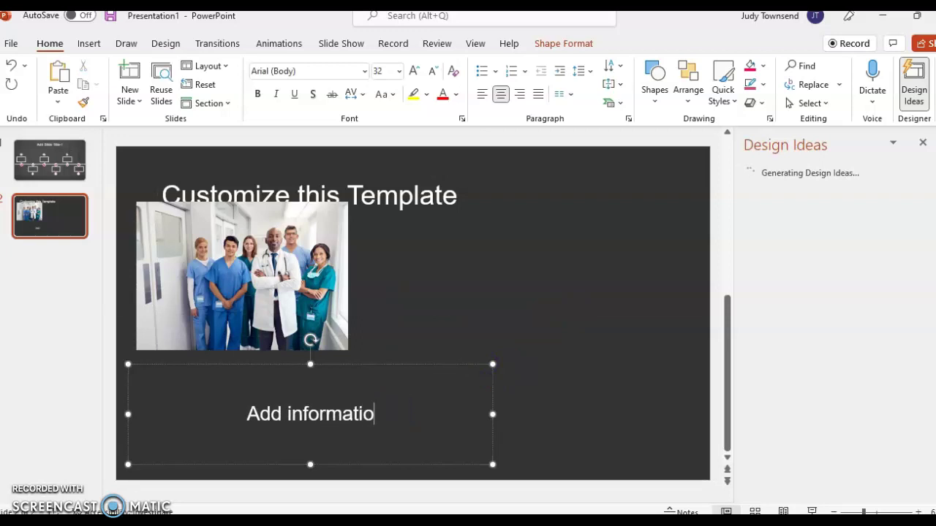
text(n about the Alma)
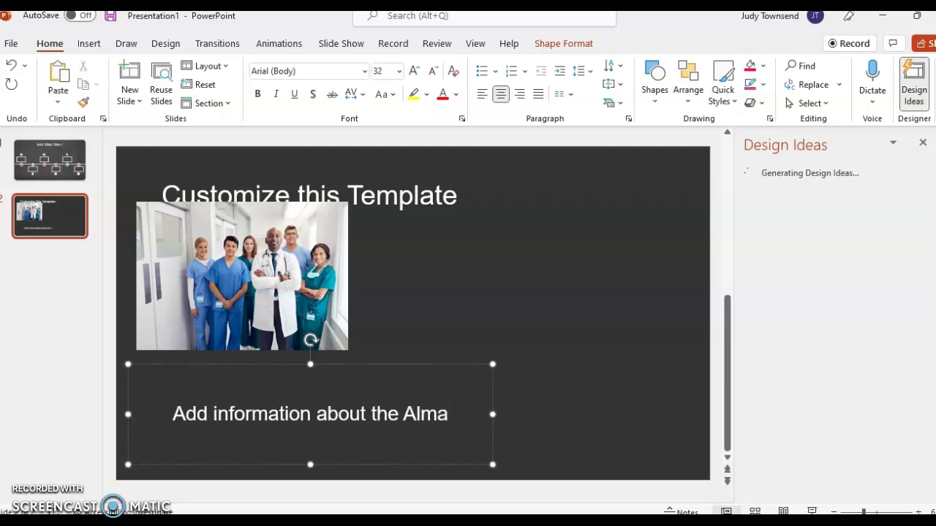
key(BackSpace)
key(BackSpace)
text(amo and)
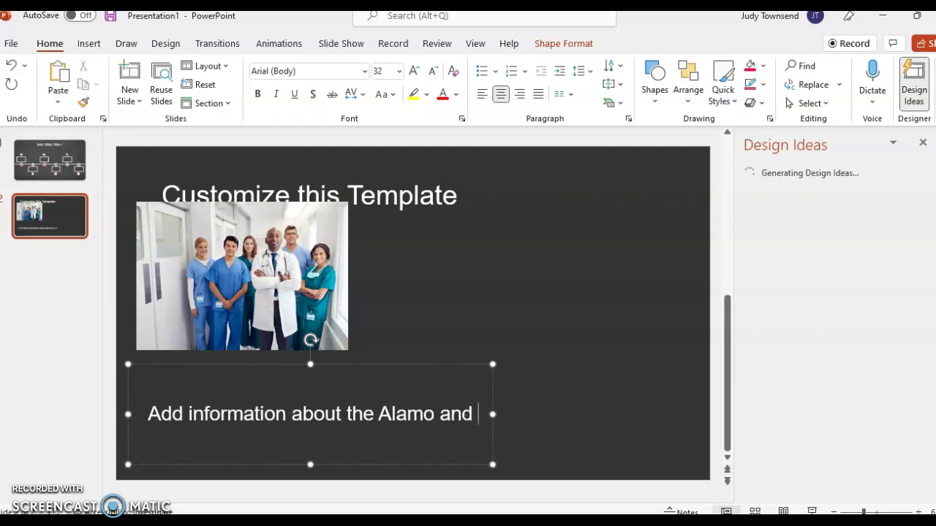
text( the ir)
key(BackSpace)
text(mo)
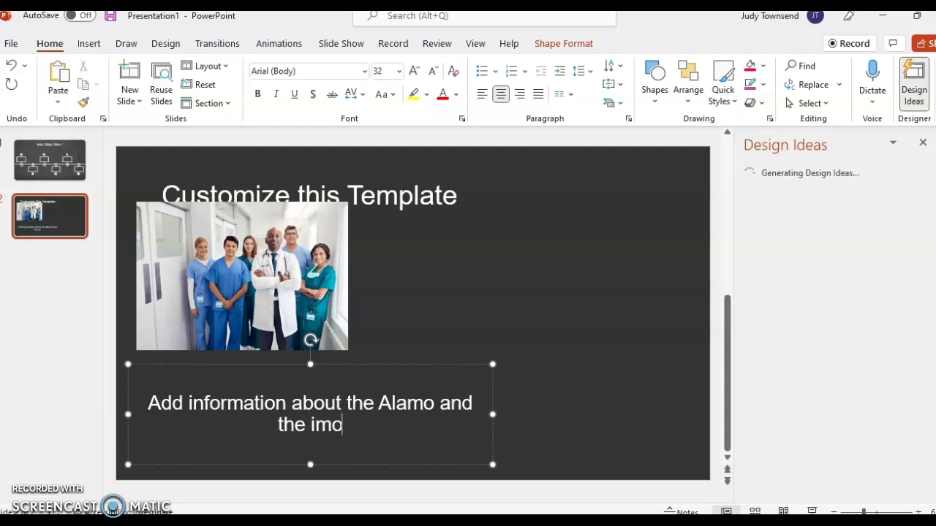
key(BackSpace)
text(portat)
key(BackSpace)
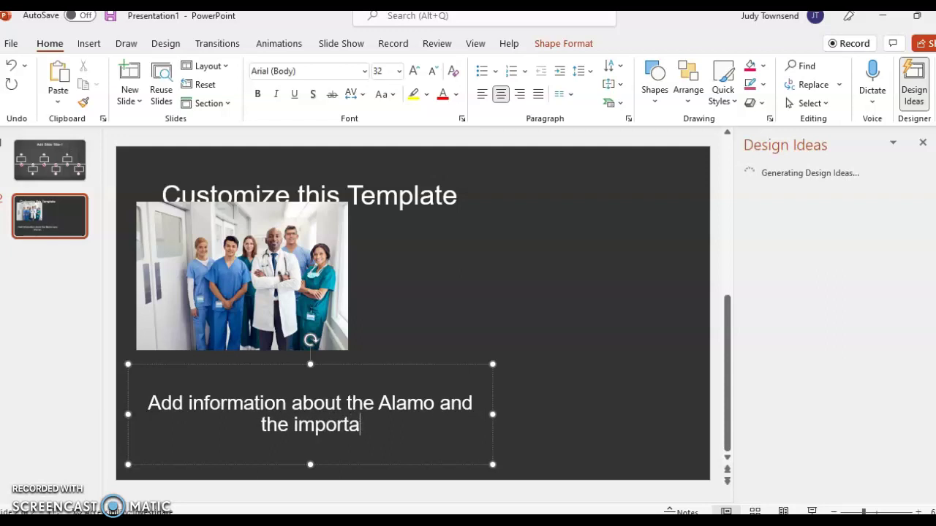
text(nt figure)
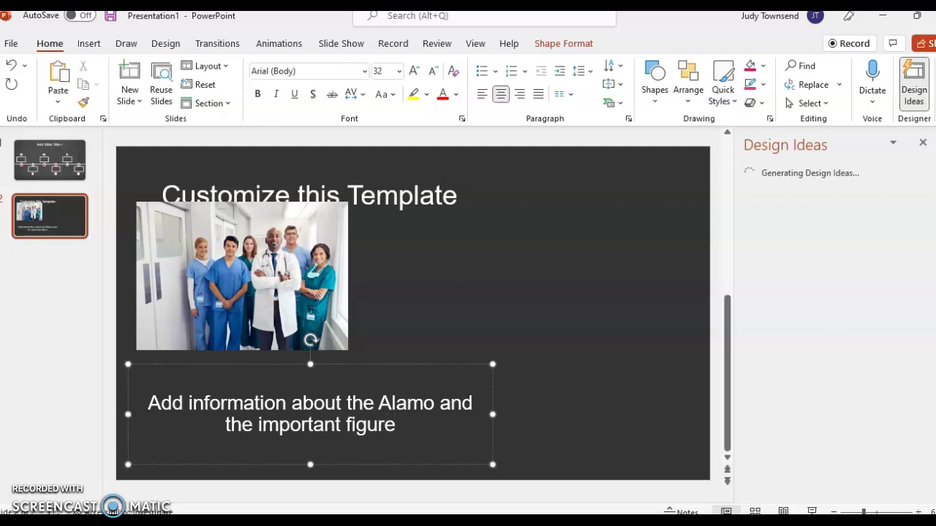
- Nudge the doctors picture slightly down and right, then add a new third slide
click(493, 219)
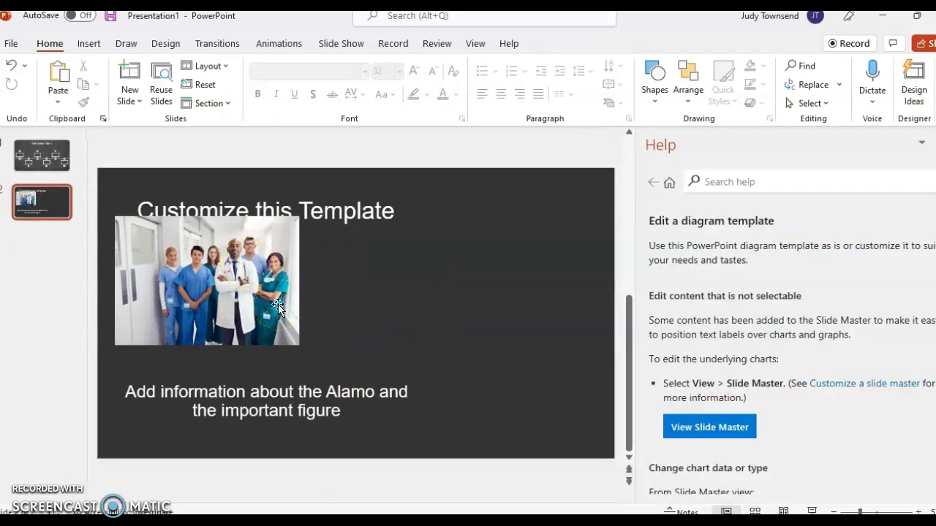
drag(278, 307, 290, 320)
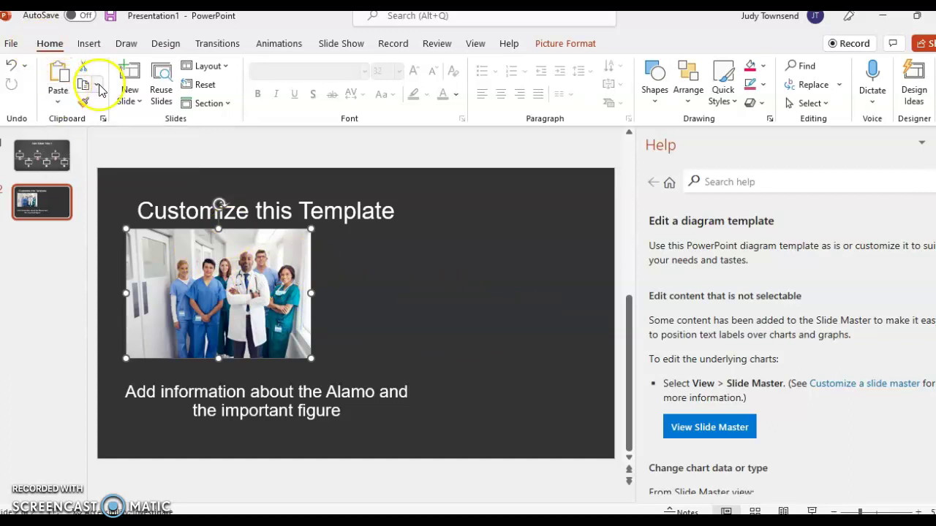
click(134, 89)
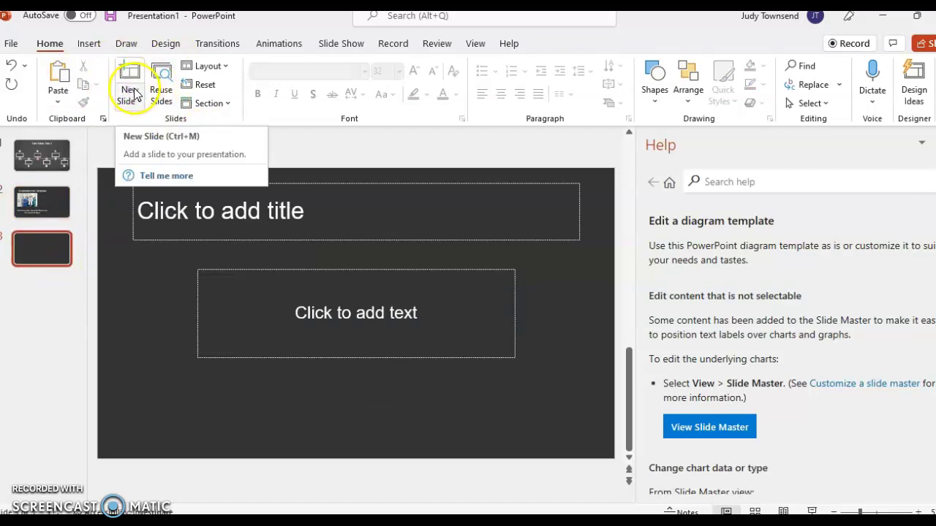
- Switch slide 3 to the Title Slide timeline layout
click(217, 65)
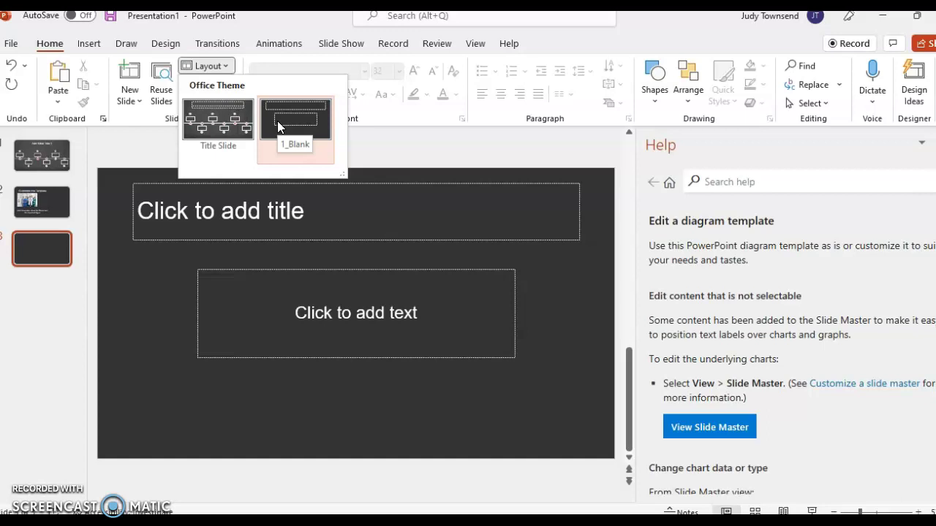
click(236, 124)
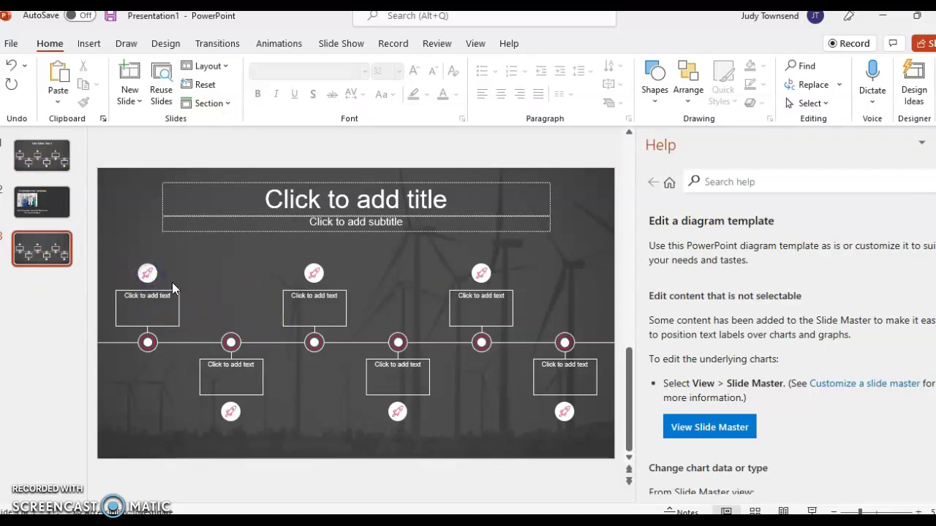
- Start the first timeline entry, title the slide 'Important Figures At The Alamo', and add the Battle-of-the-Alamo subtitle
click(135, 297)
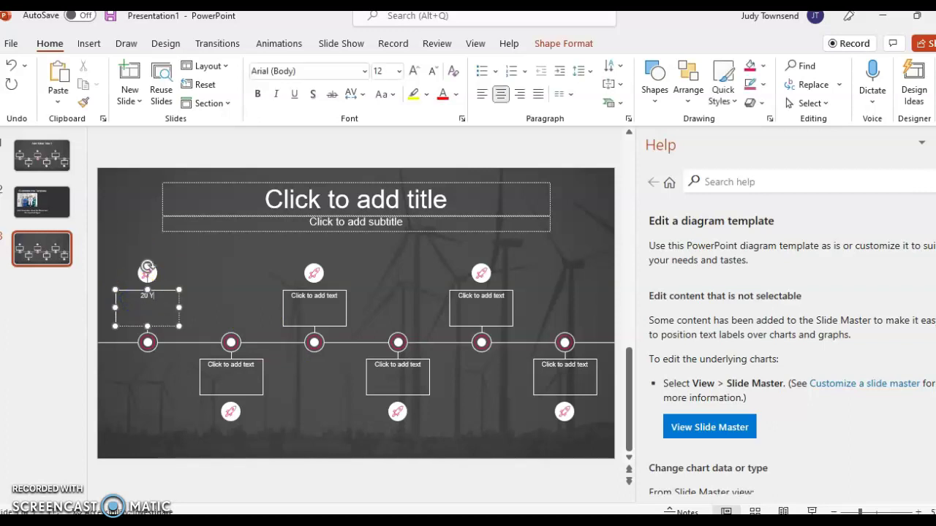
text(20 Years Old )
text(Serv)
text(ed for 10 years in)
text( the army.)
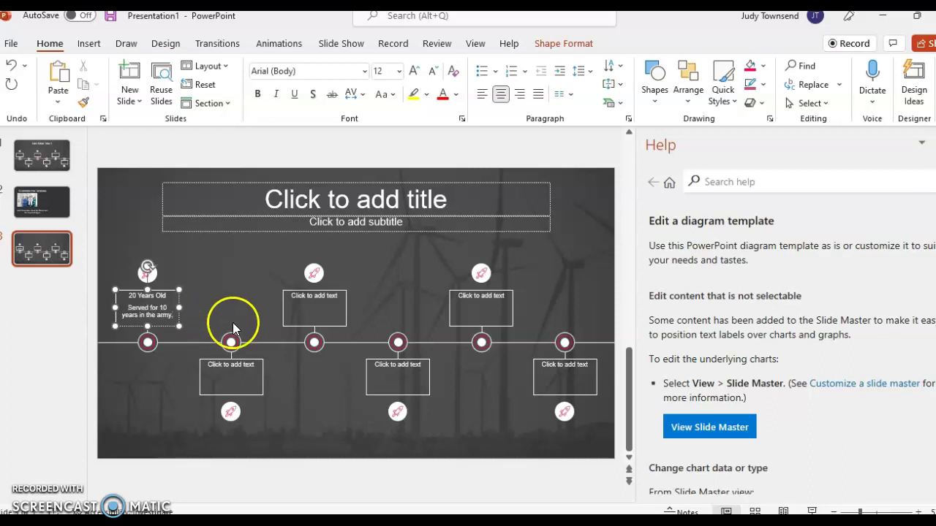
click(382, 204)
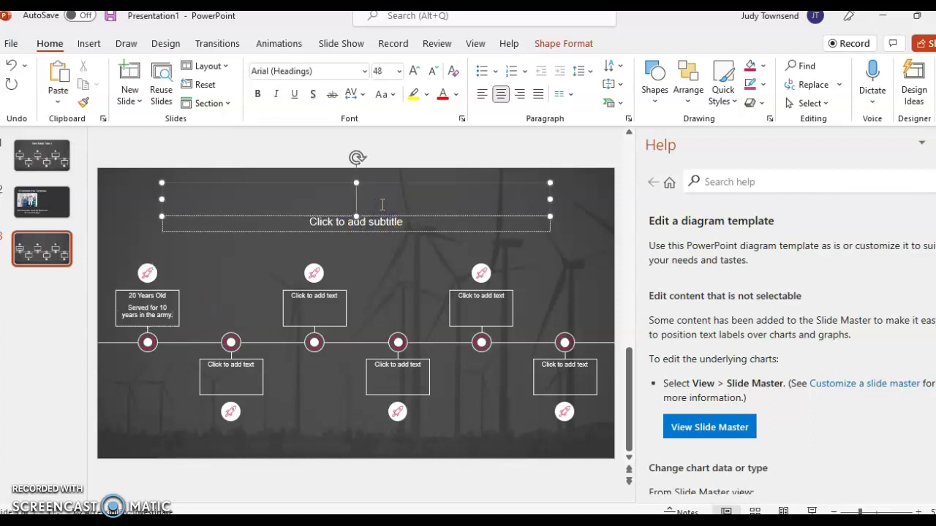
text(I)
key(BackSpace)
text(Important Figures)
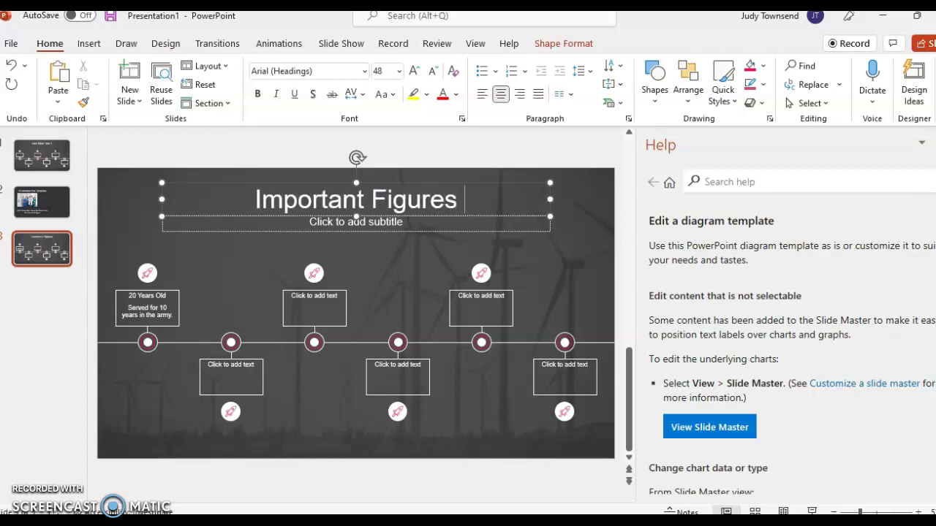
text( At The AL)
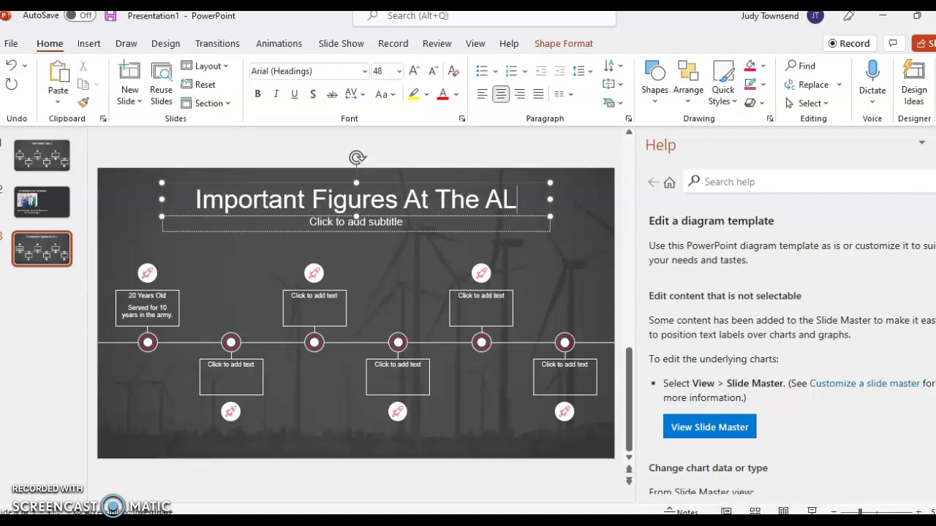
key(BackSpace)
text(lamo)
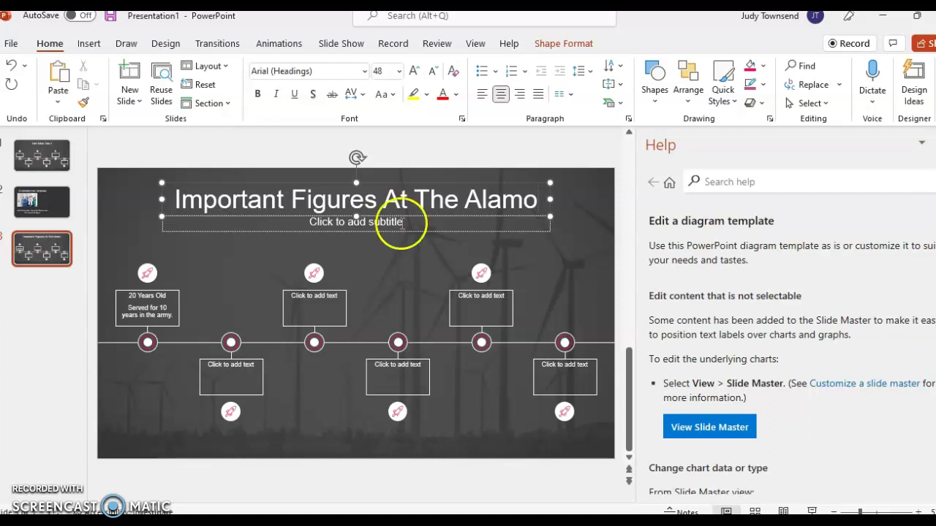
click(392, 224)
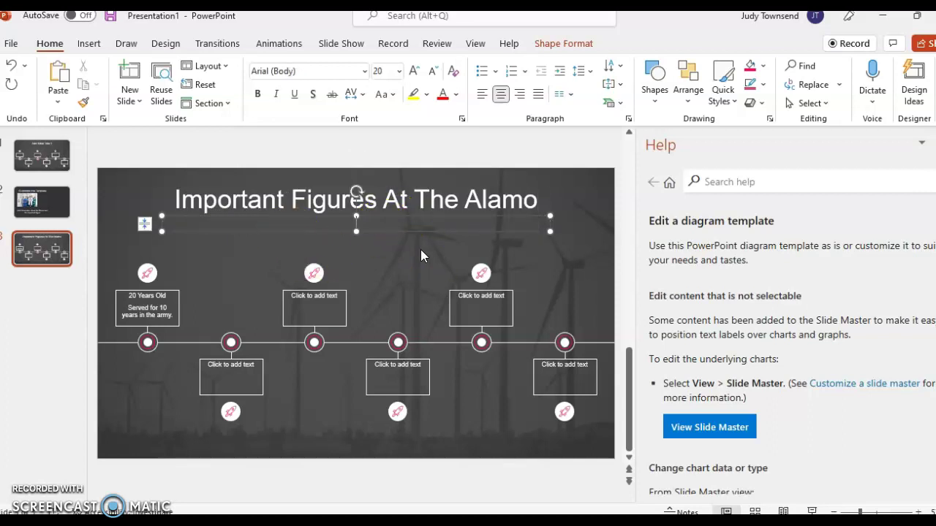
text(These figures played a role i)
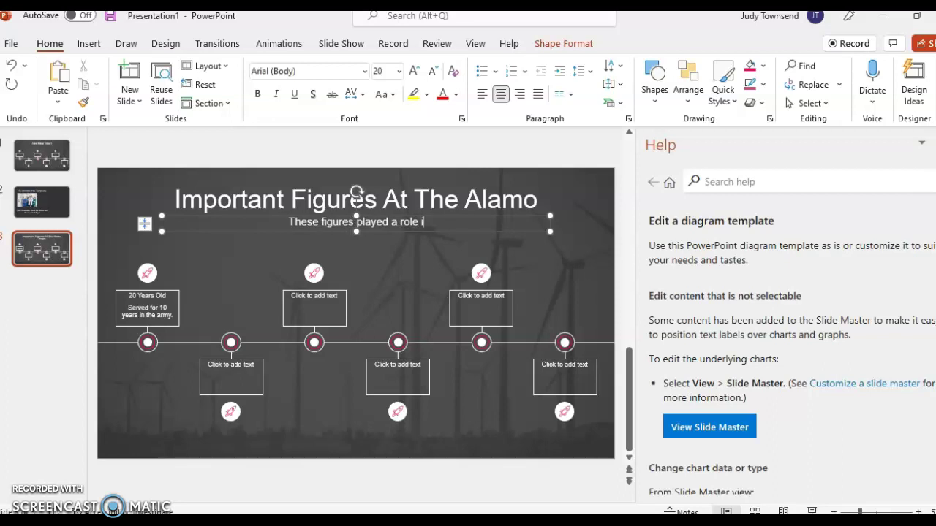
text(n the Ba)
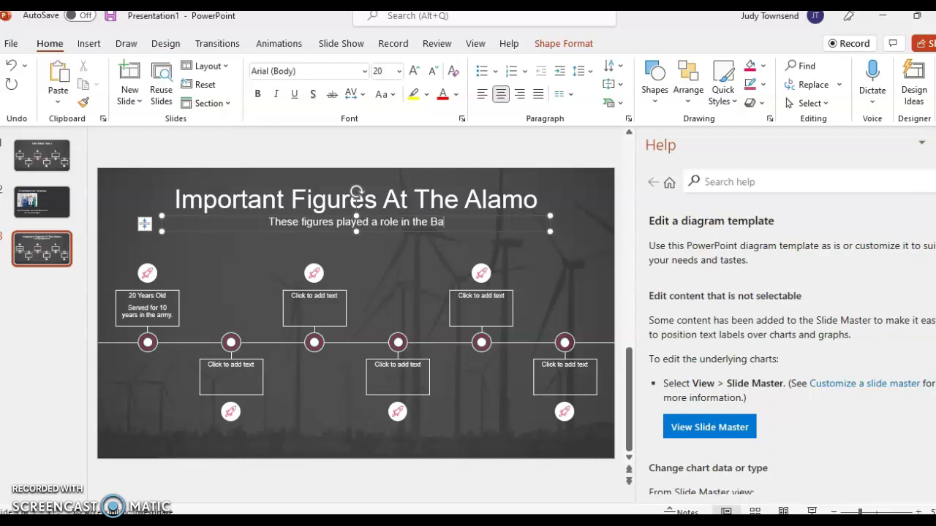
text(thle of )
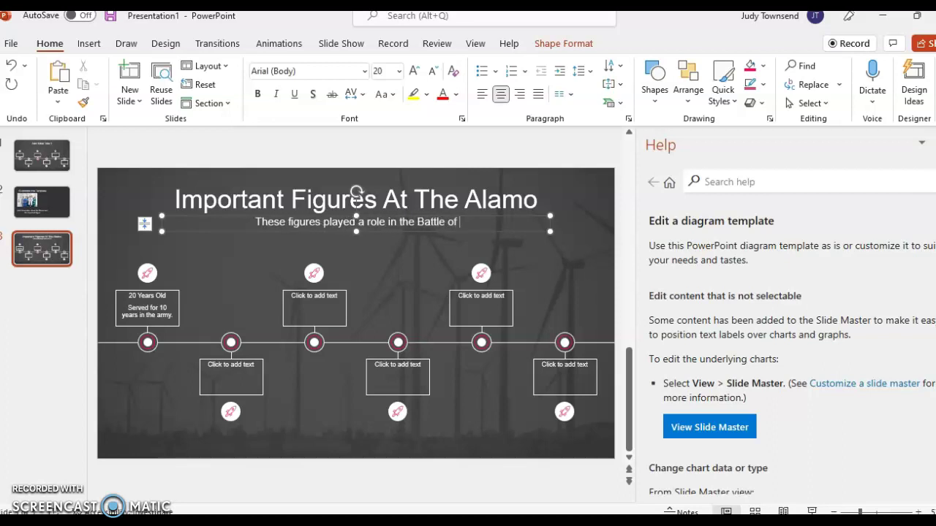
text(the A)
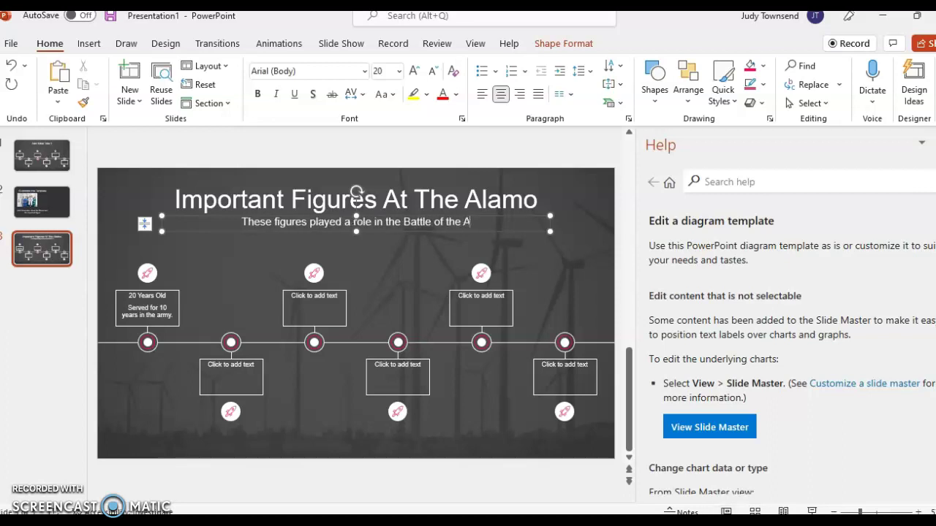
text(lamo)
- Insert a new slide and move it to the start of the deck
click(372, 260)
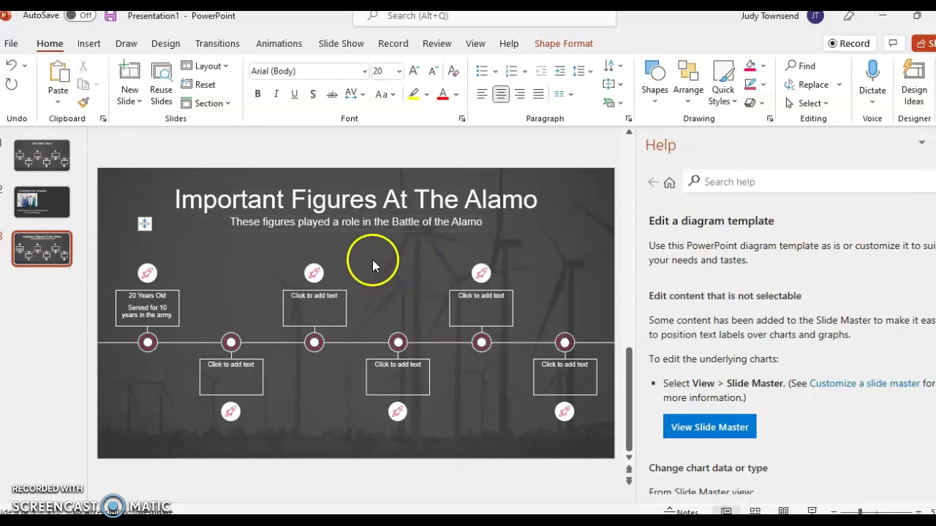
click(39, 152)
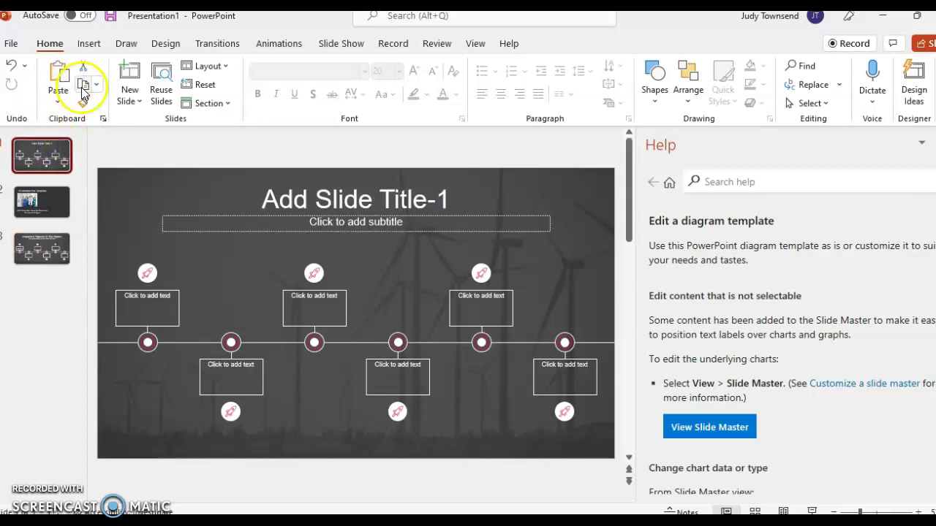
click(129, 79)
drag(52, 209, 42, 156)
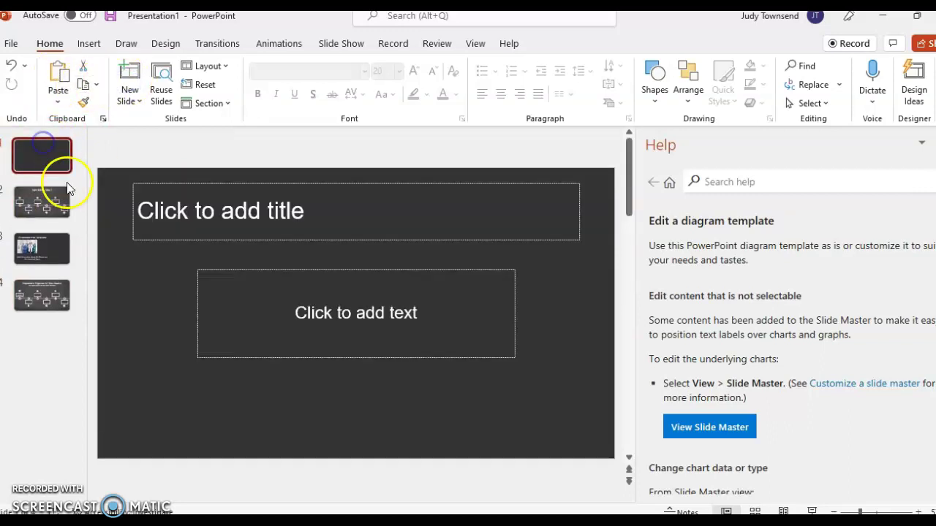
click(299, 220)
- Write 'Important Events That Impacted Texas History' plus the author's byline, and delete the empty title box
click(282, 312)
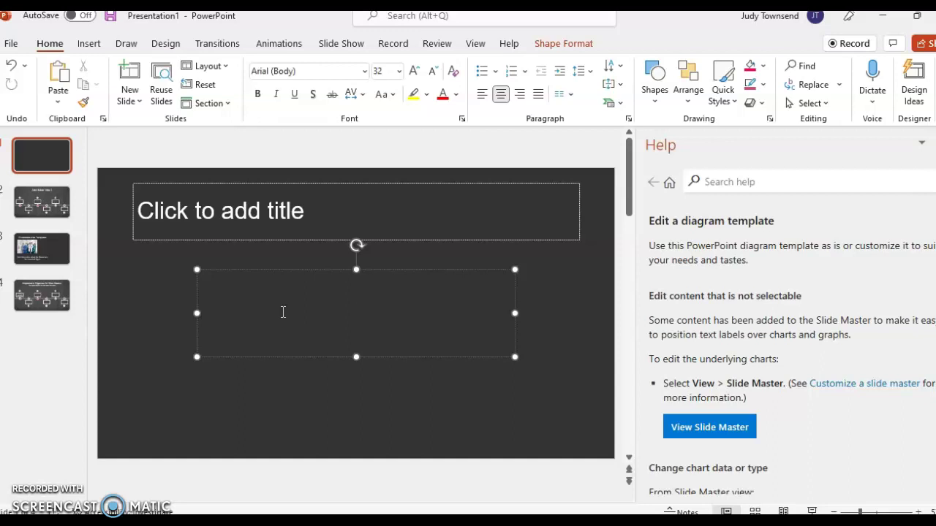
text(Importqant)
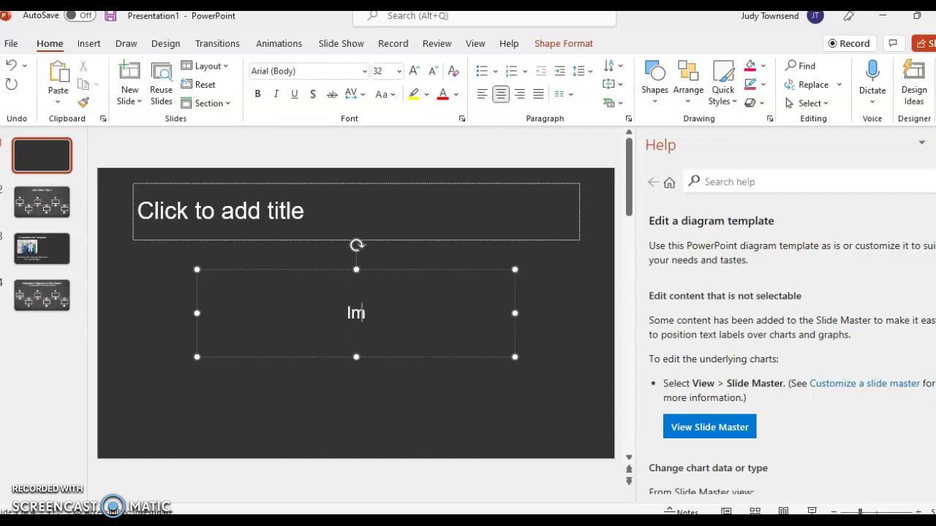
key(BackSpace)
key(BackSpace)
key(BackSpace)
key(BackSpace)
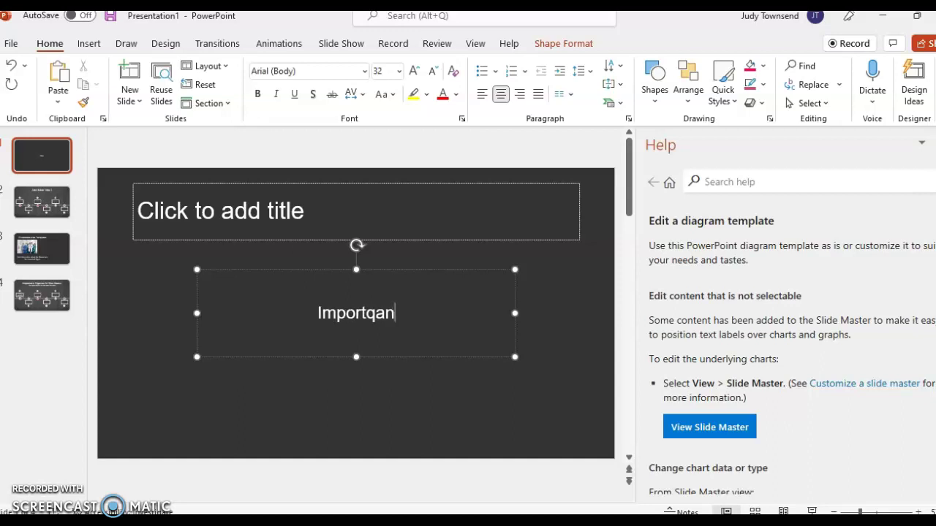
text(ant E)
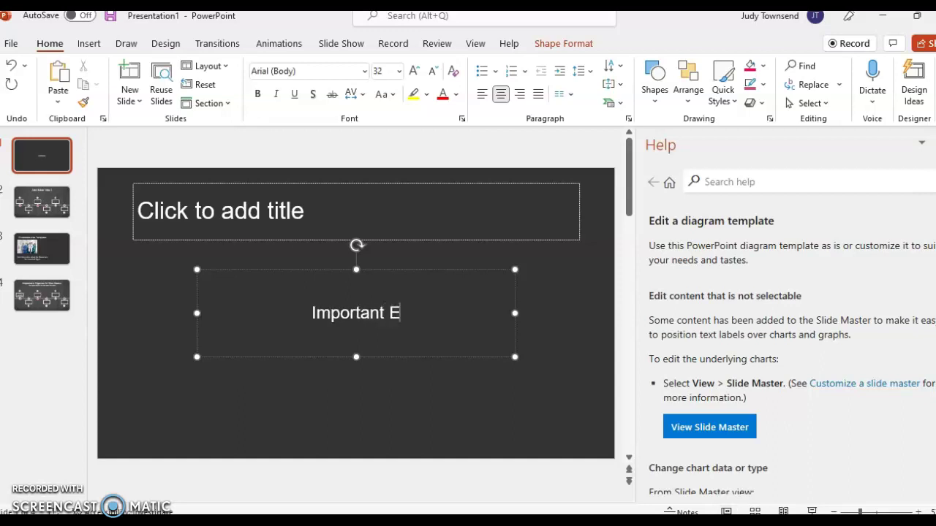
text(vents From)
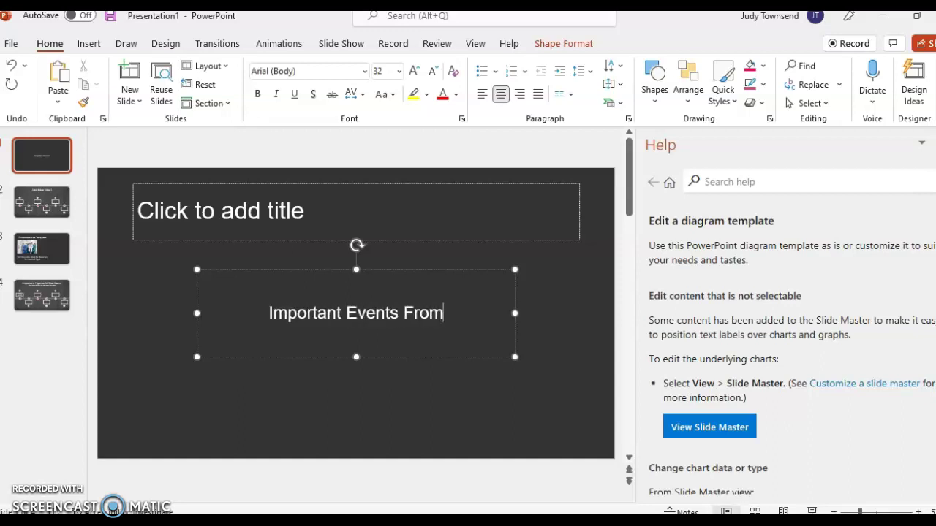
key(BackSpace)
key(BackSpace)
key(BackSpace)
key(BackSpace)
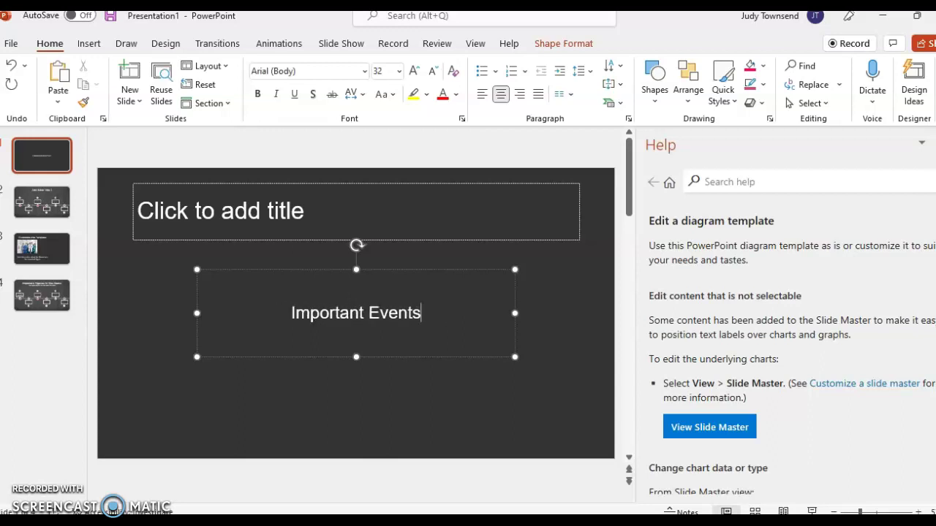
text(That Impacted)
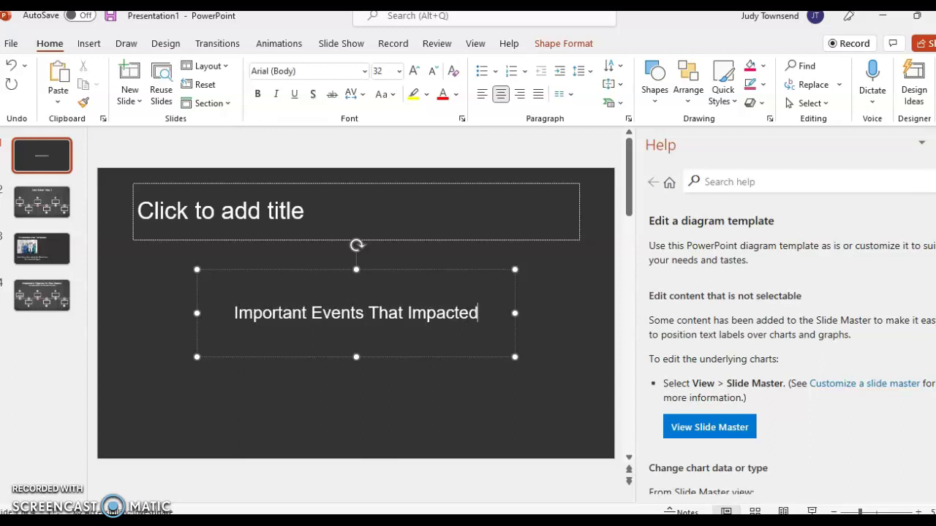
text( Texas)
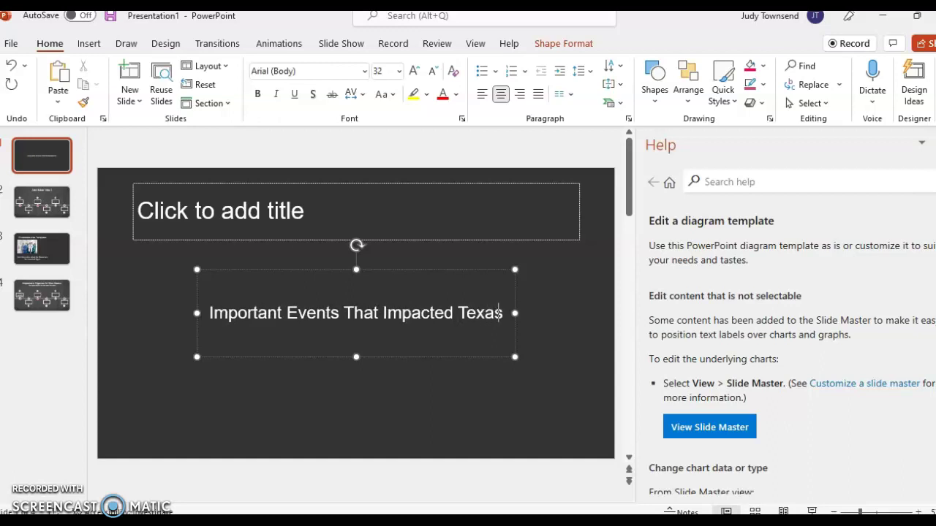
text( History)
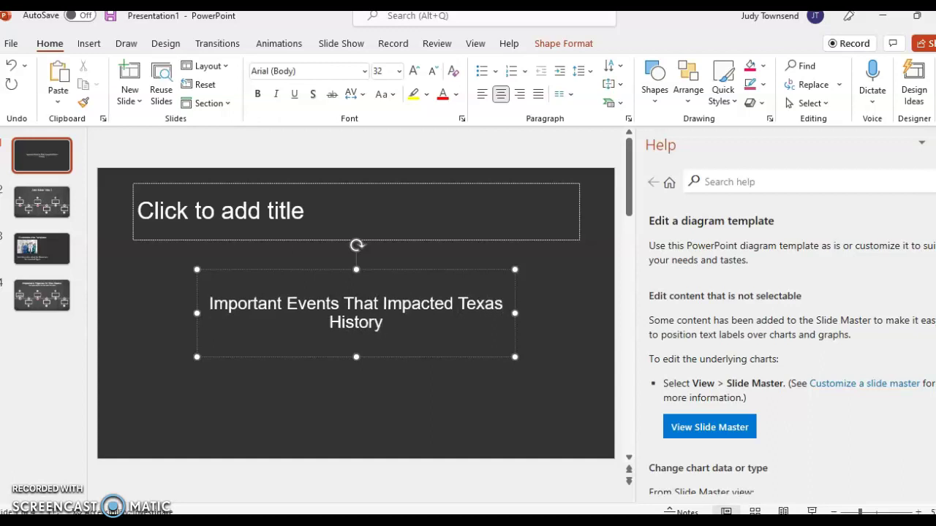
key(Return)
text(By)
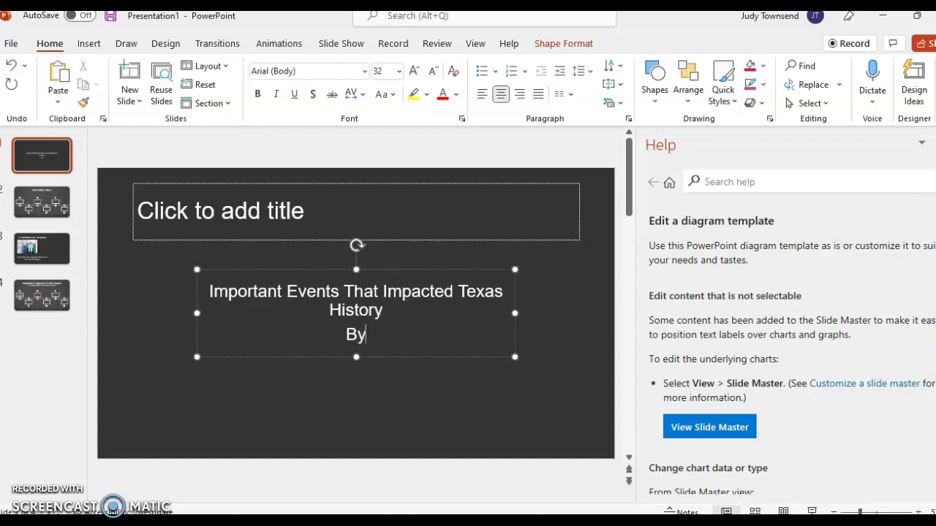
text(: Lindsey)
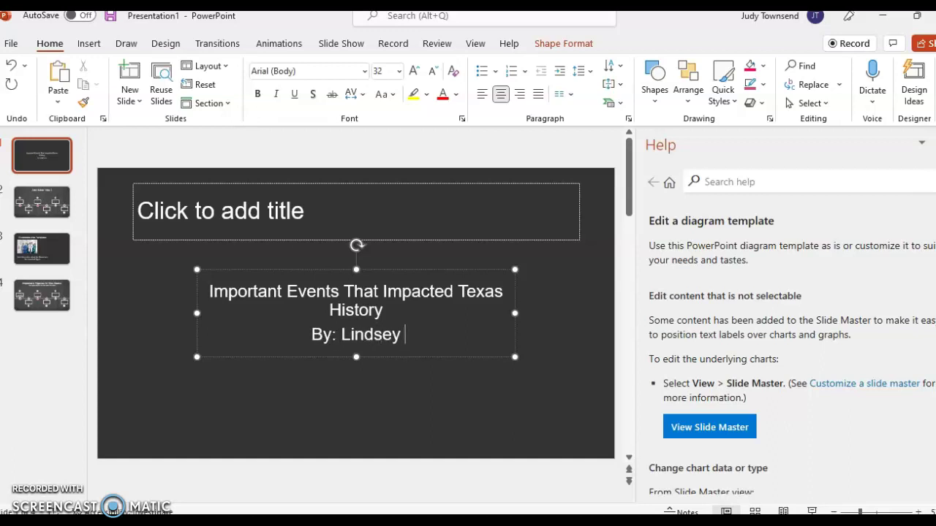
text( Townsend)
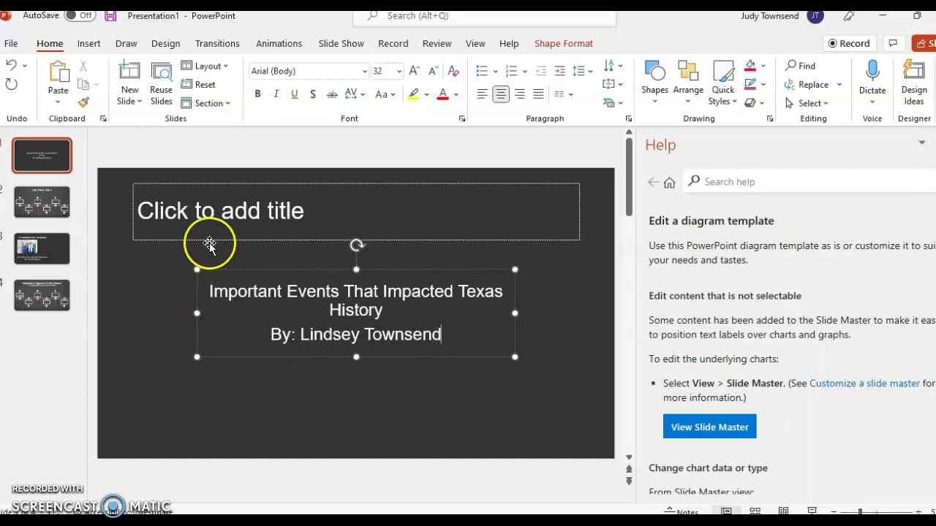
click(324, 239)
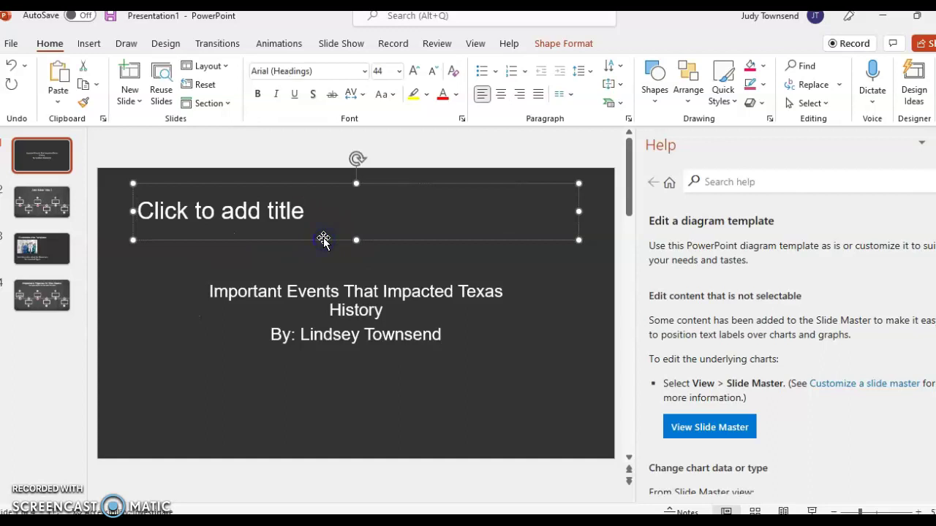
key(Delete)
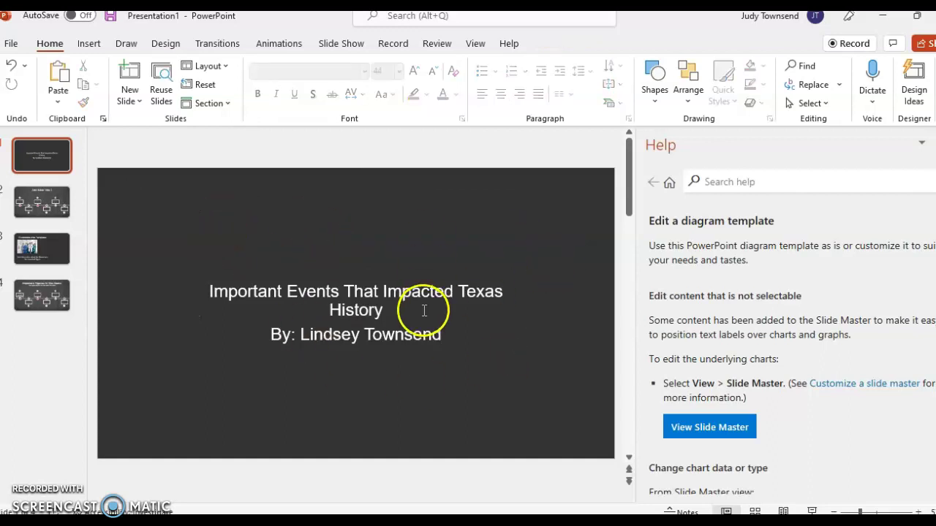